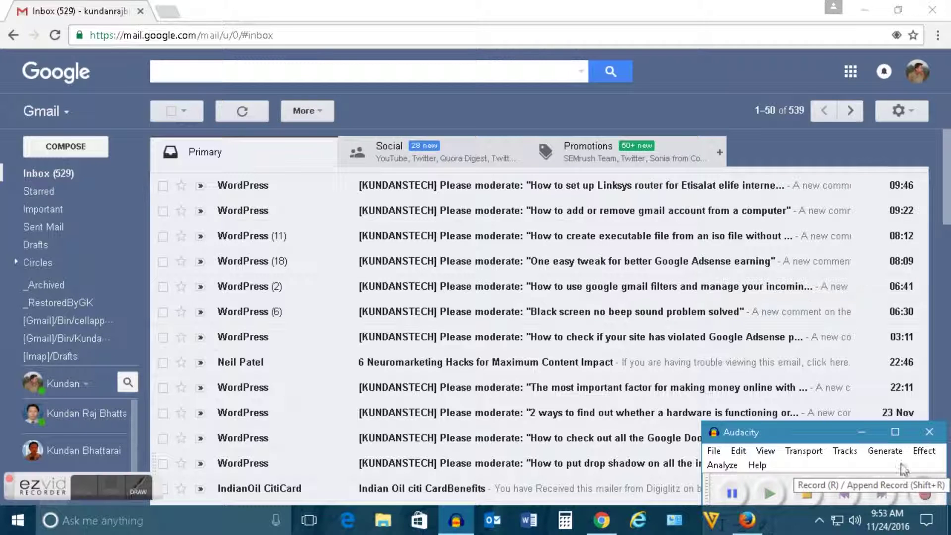
# - Bring the Chrome window with the Gmail inbox in front of Audacity
pyautogui.click(602, 4)
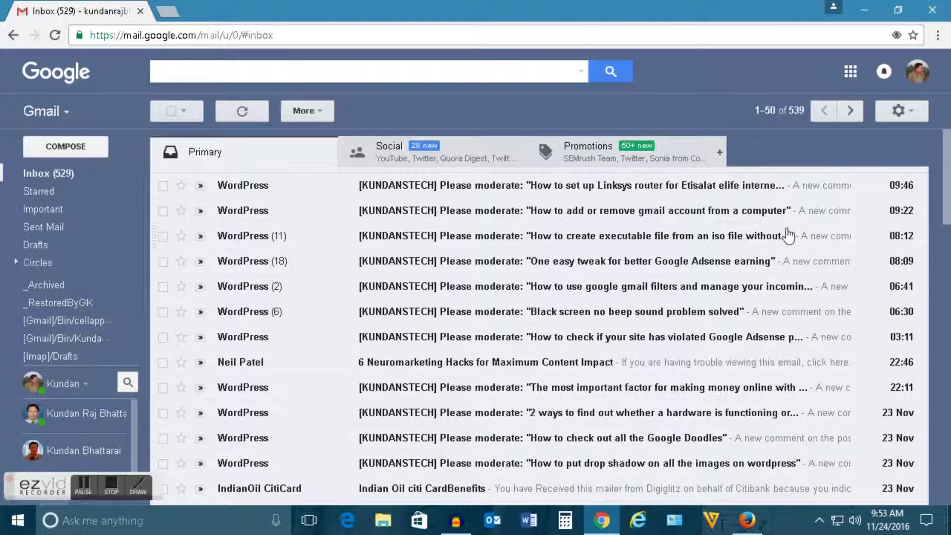
# - Open Gmail's full Settings at the Forwarding and POP/IMAP tab
pyautogui.click(908, 112)
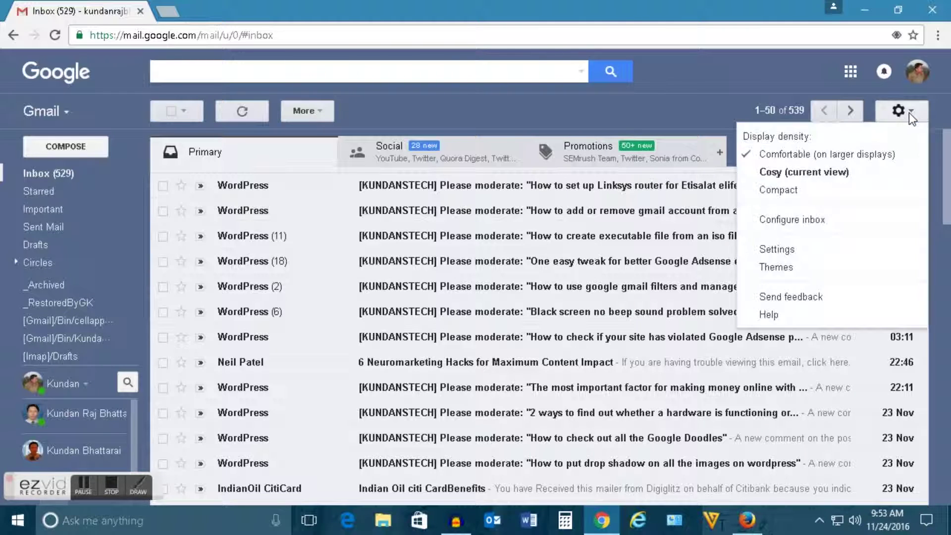
pyautogui.click(778, 252)
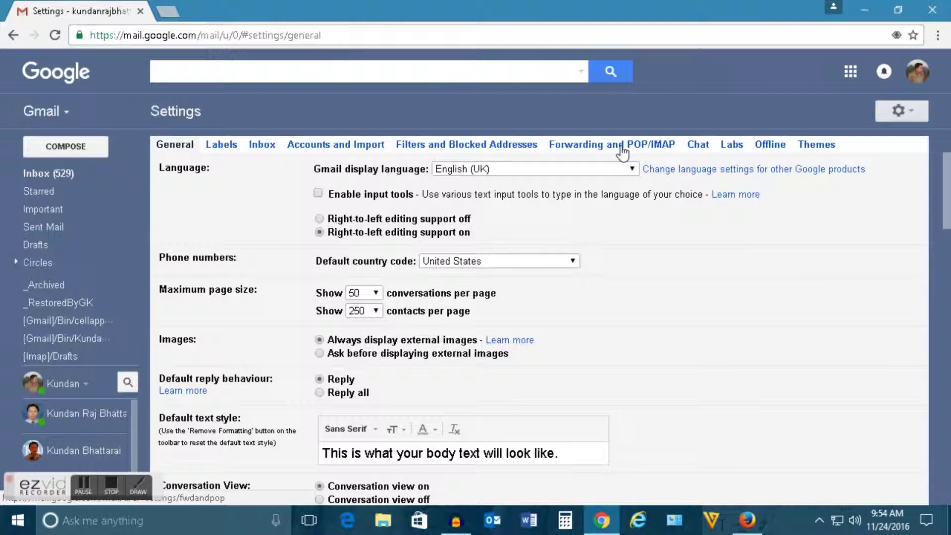
pyautogui.click(621, 146)
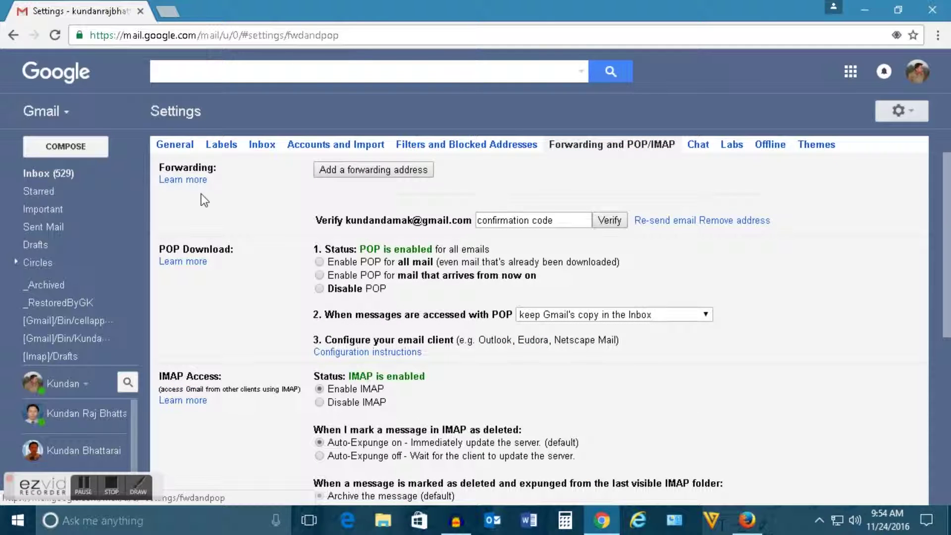
# - Add the second account's e-mail as a forwarding address, correcting the first entry, and proceed
pyautogui.click(371, 170)
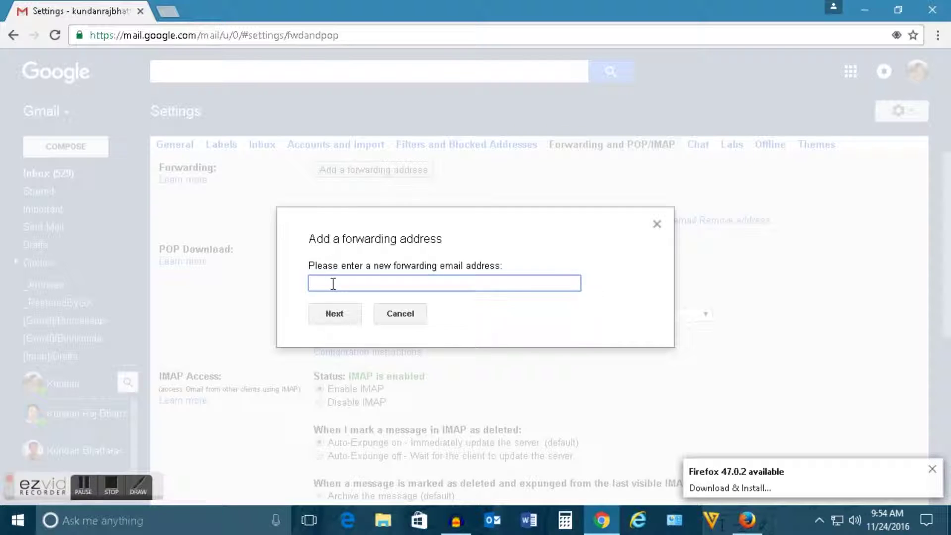
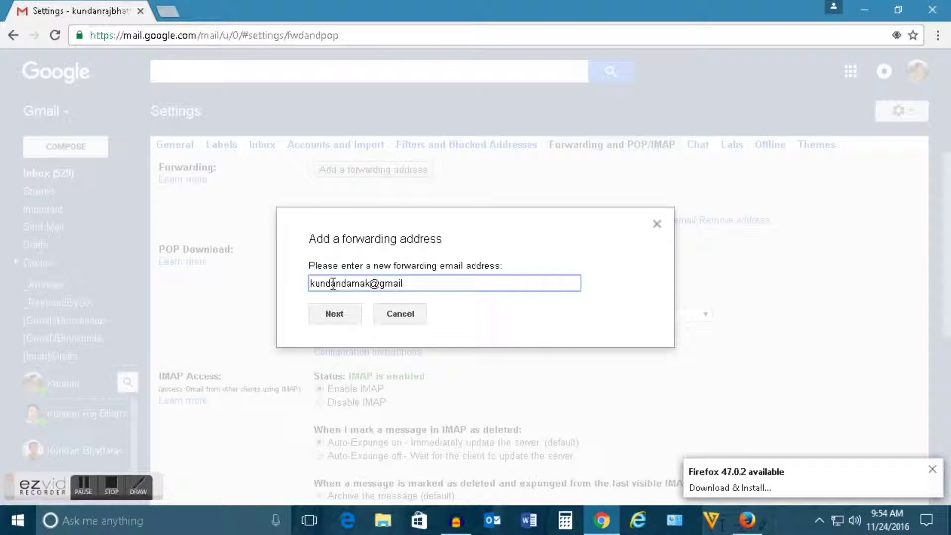
pyautogui.click(342, 318)
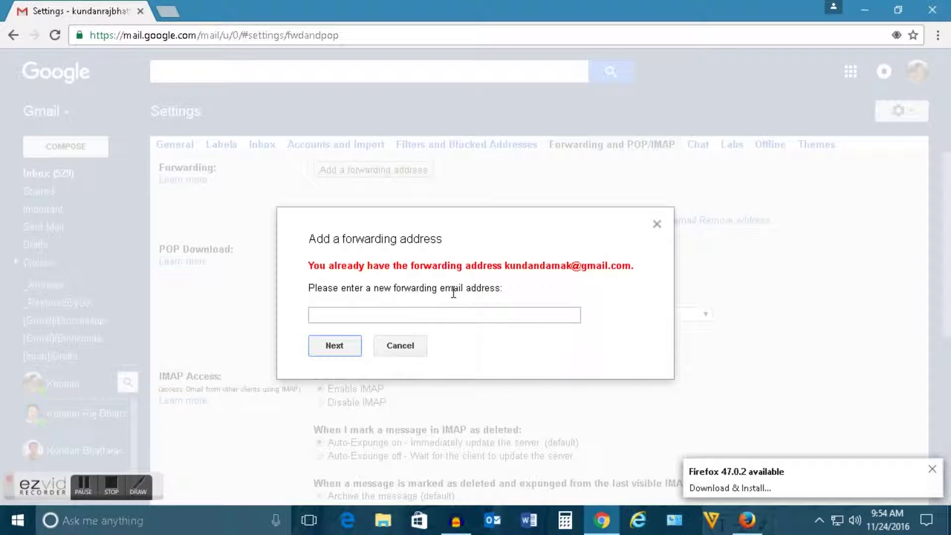
pyautogui.click(372, 314)
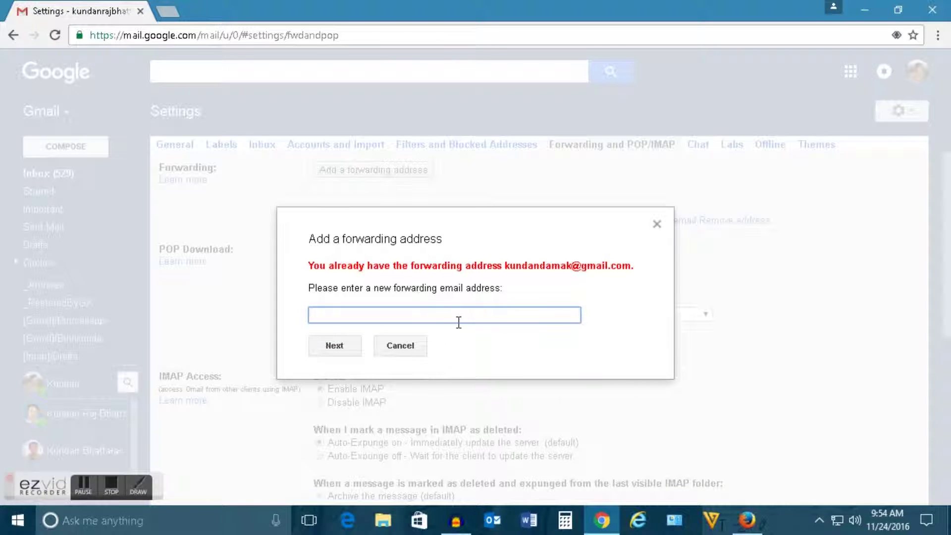
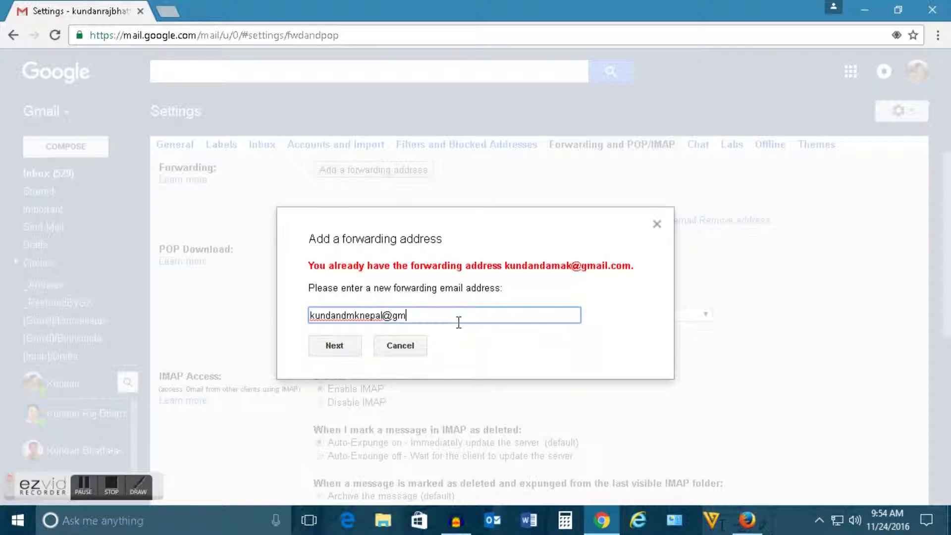
pyautogui.click(337, 346)
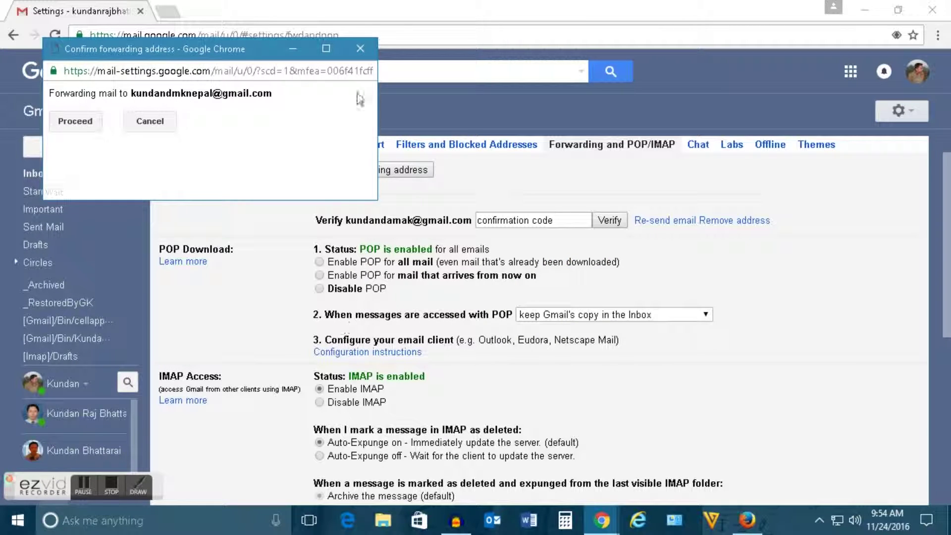
pyautogui.click(74, 124)
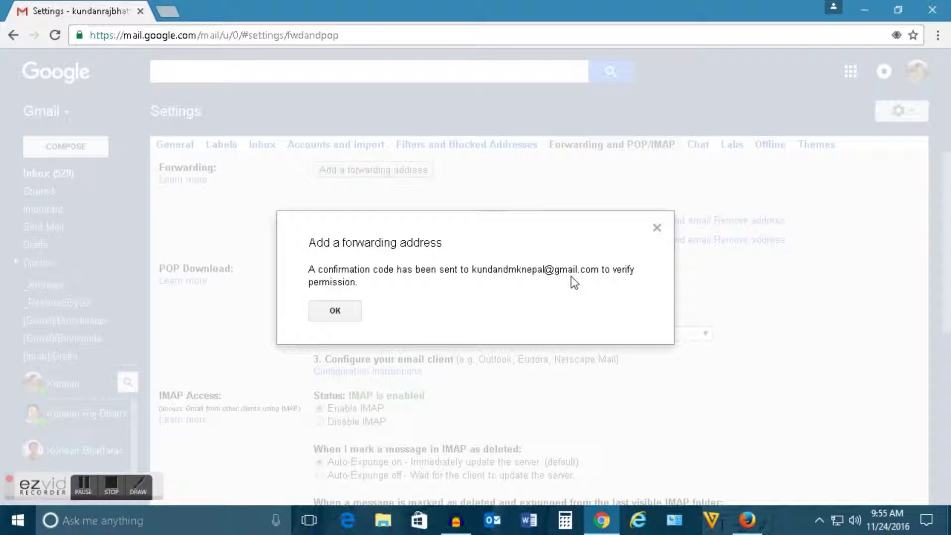
# - Sign in to the forwarding account in Firefox with its e-mail and password
pyautogui.click(747, 519)
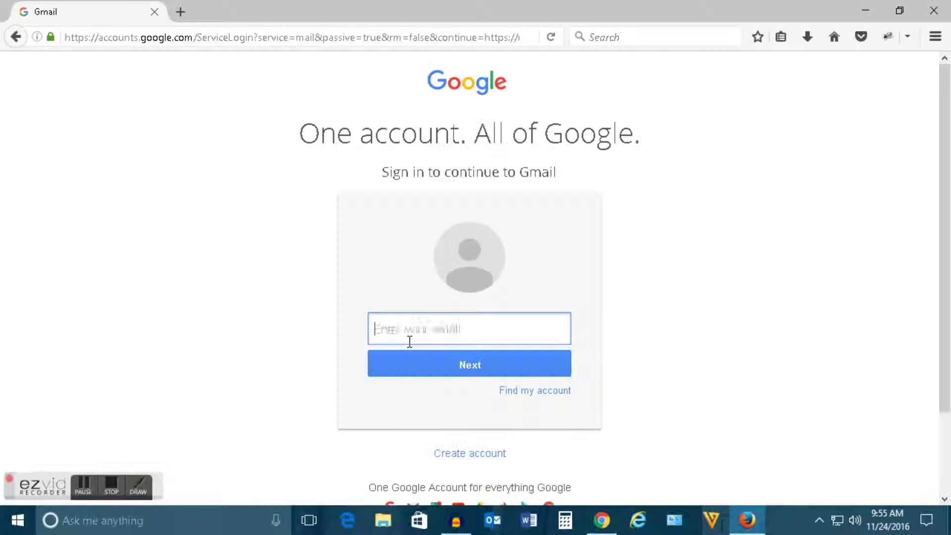
pyautogui.press('Return')
pyautogui.write('••')
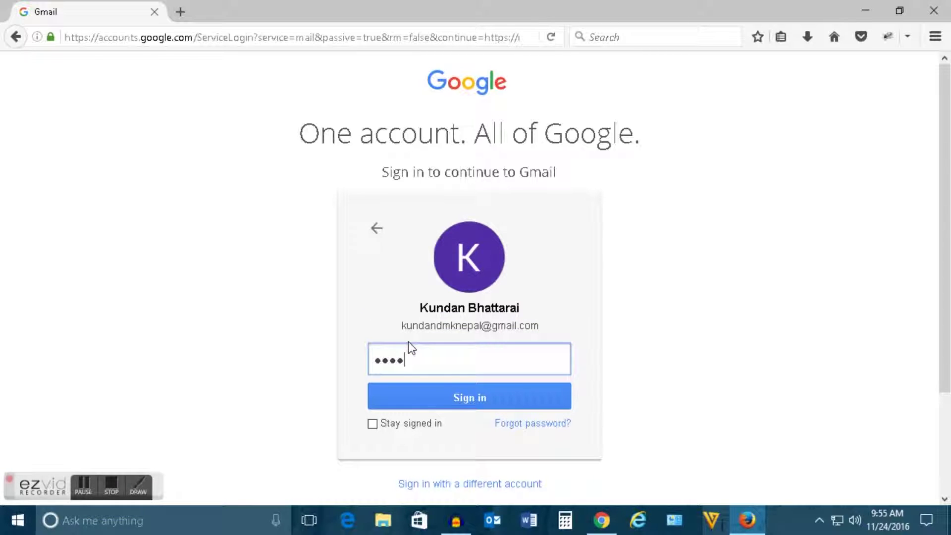
pyautogui.write('•••••••••')
pyautogui.press('Return')
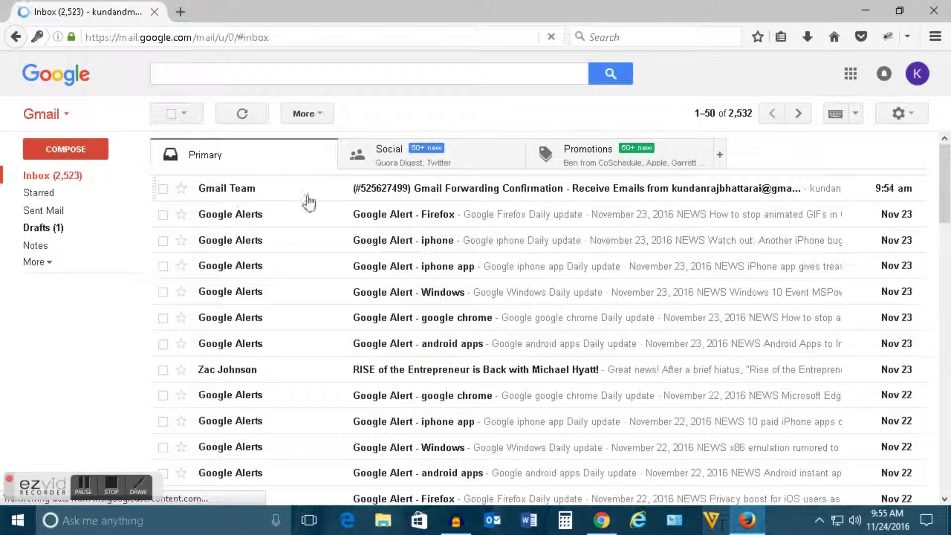
# - Open the Gmail Forwarding Confirmation email and copy its confirmation code
pyautogui.click(436, 191)
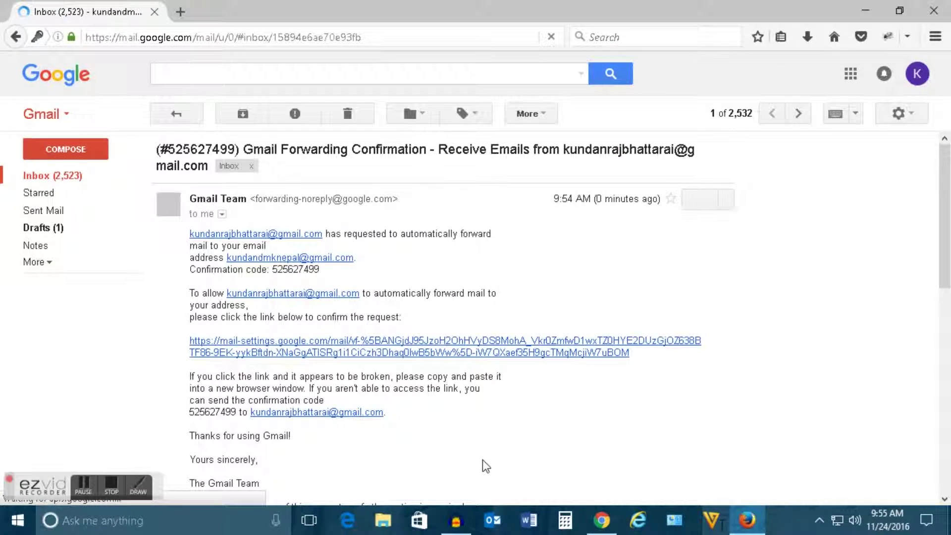
pyautogui.scroll(-3, 482, 460)
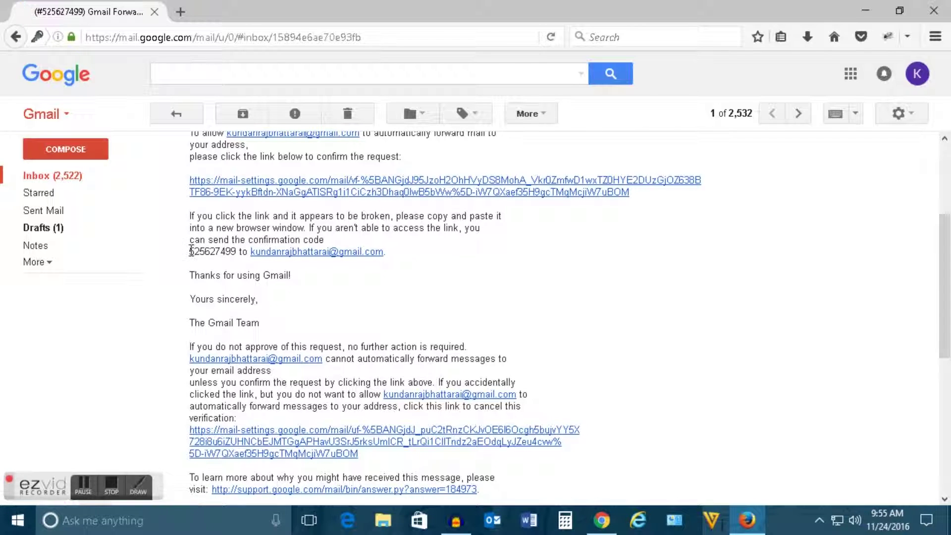
pyautogui.moveTo(236, 251); pyautogui.dragTo(189, 252)
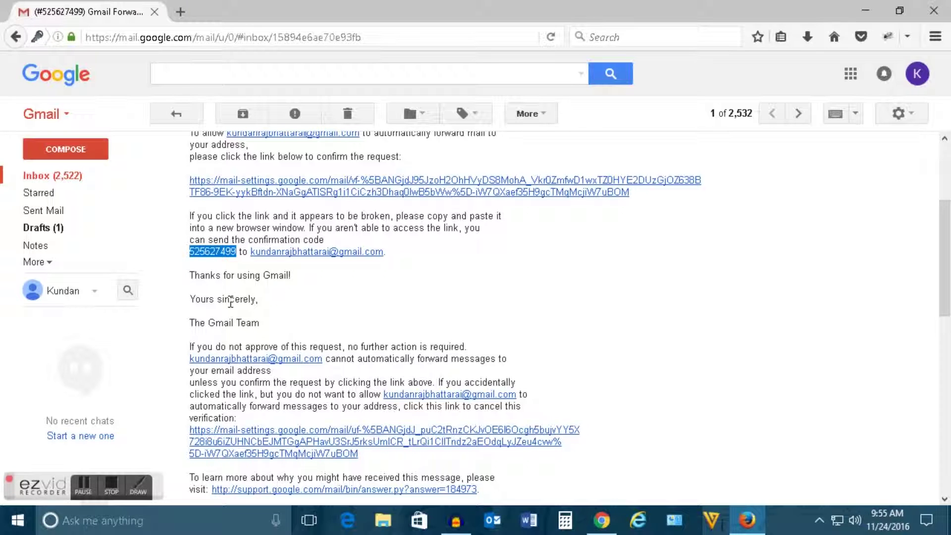
pyautogui.rightClick(212, 252)
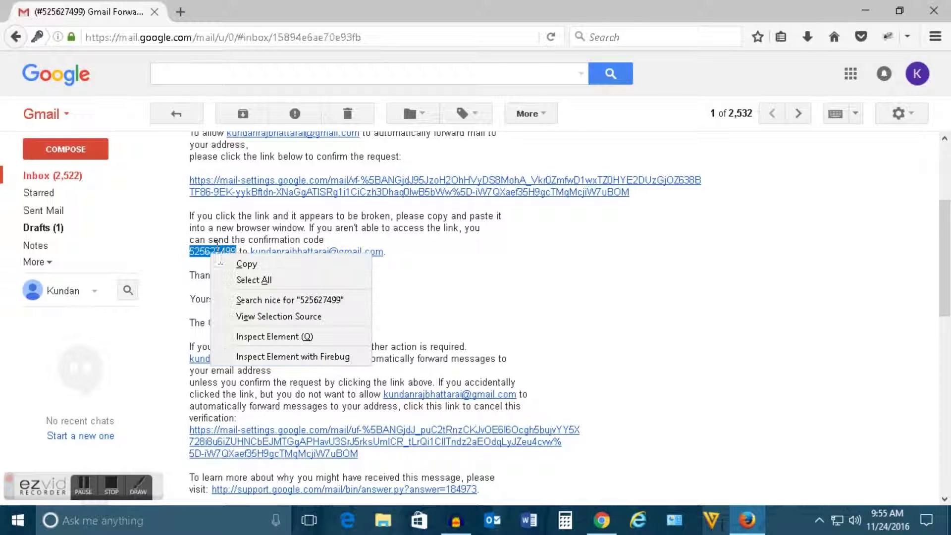
pyautogui.click(247, 267)
# - Back in Chrome, paste the copied code into the new address's verification field and verify
pyautogui.click(602, 520)
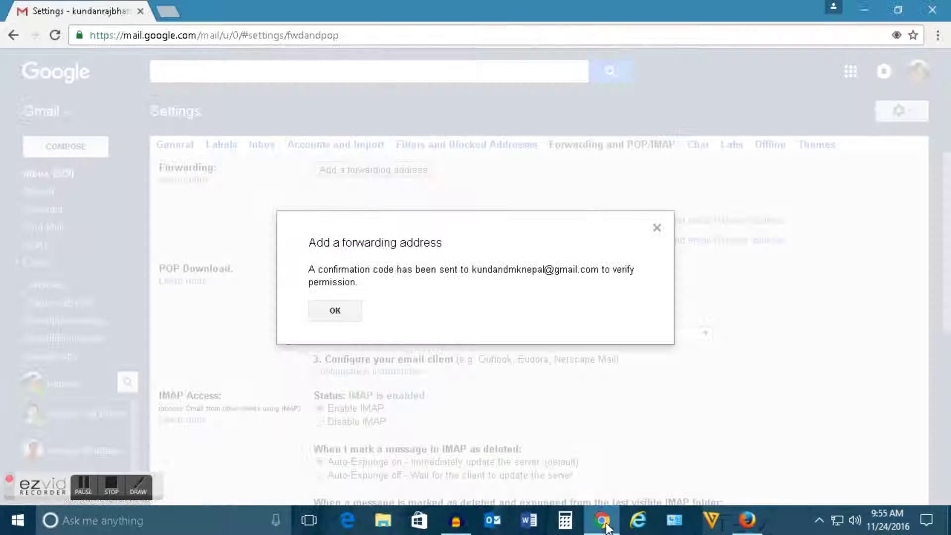
pyautogui.click(335, 312)
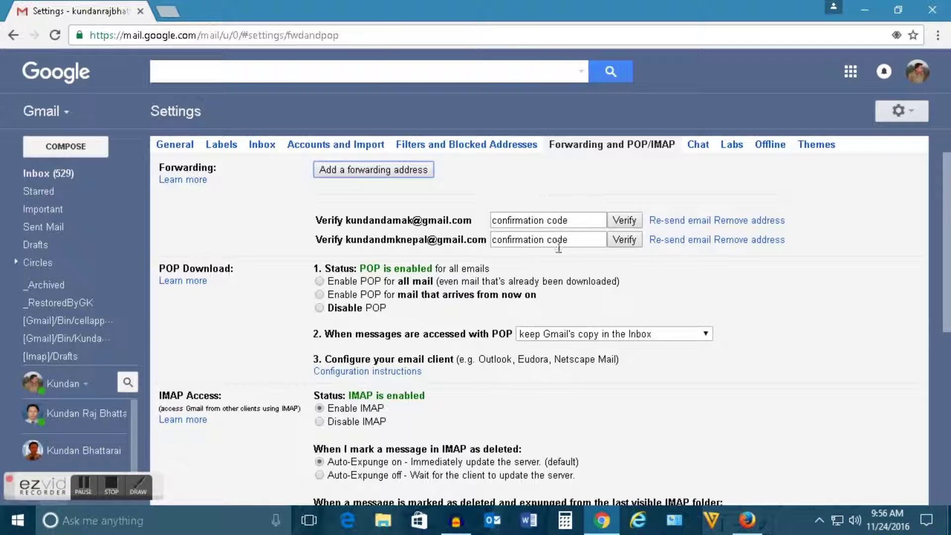
pyautogui.click(625, 241)
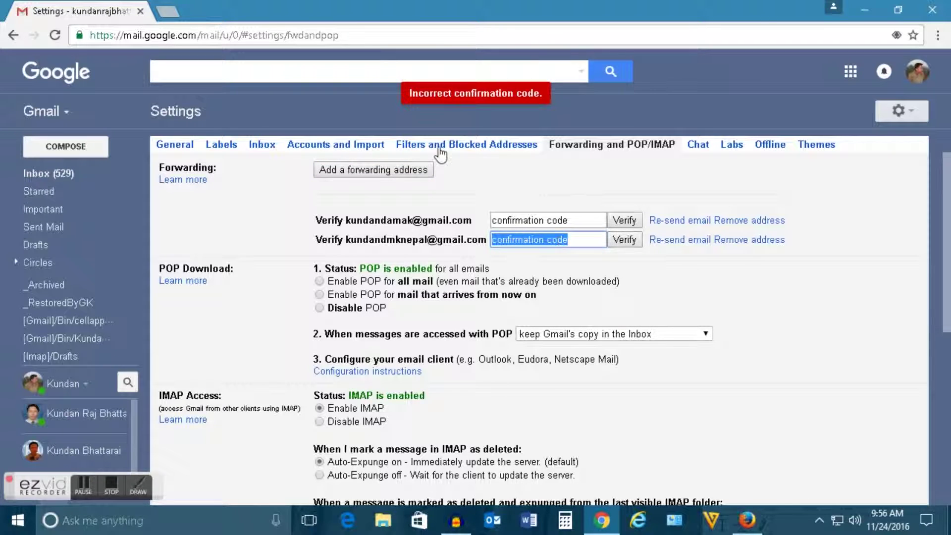
pyautogui.rightClick(563, 240)
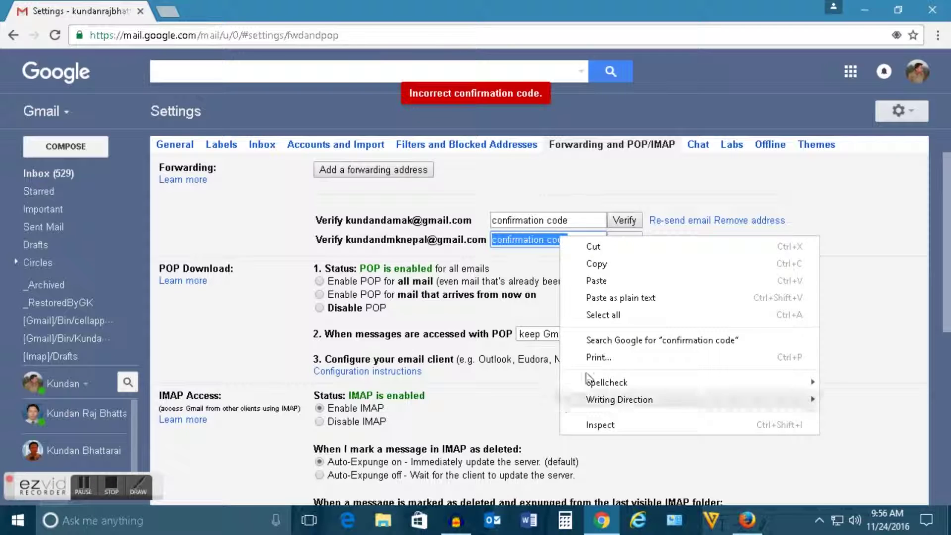
pyautogui.click(599, 281)
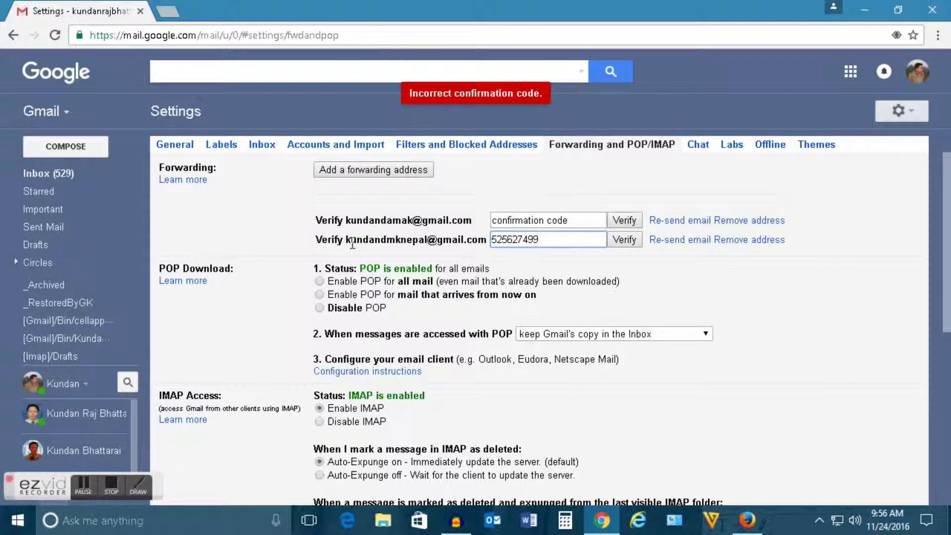
pyautogui.click(625, 242)
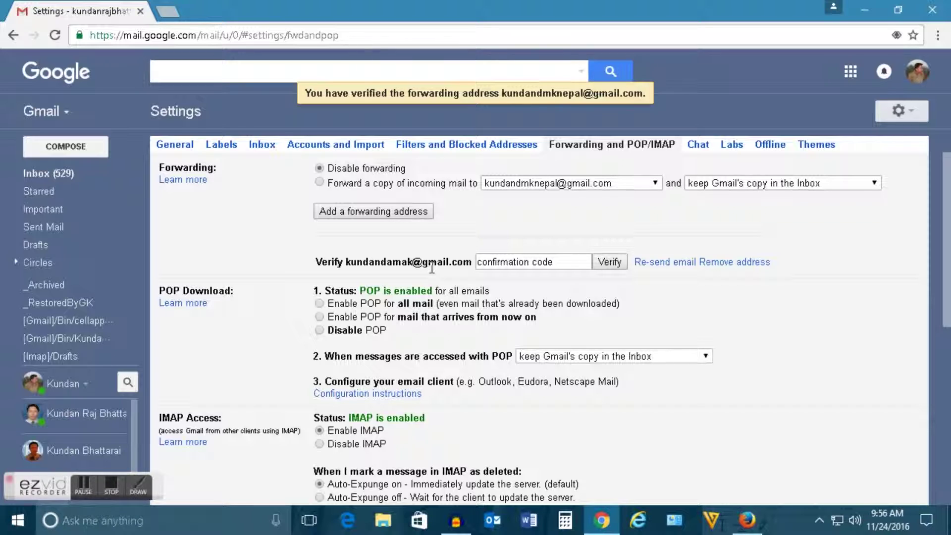
pyautogui.click(744, 183)
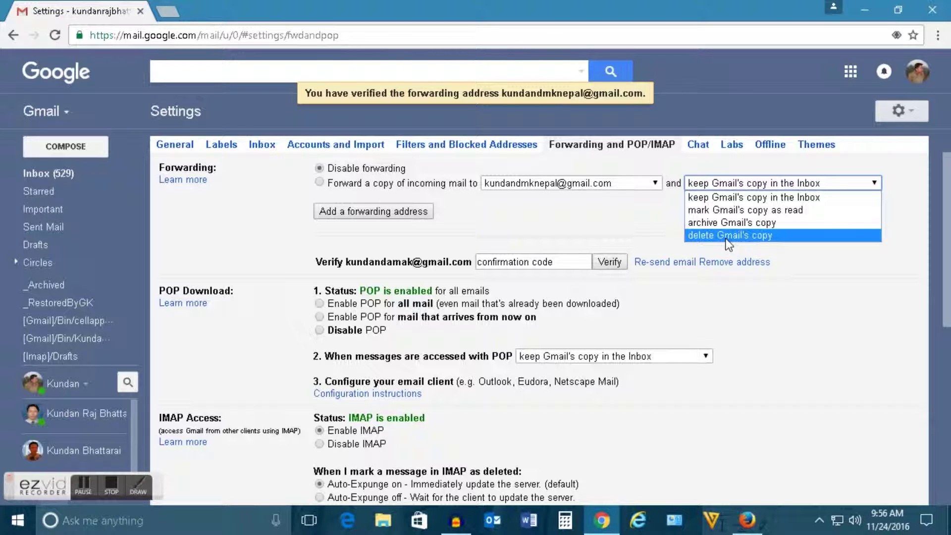
pyautogui.click(809, 256)
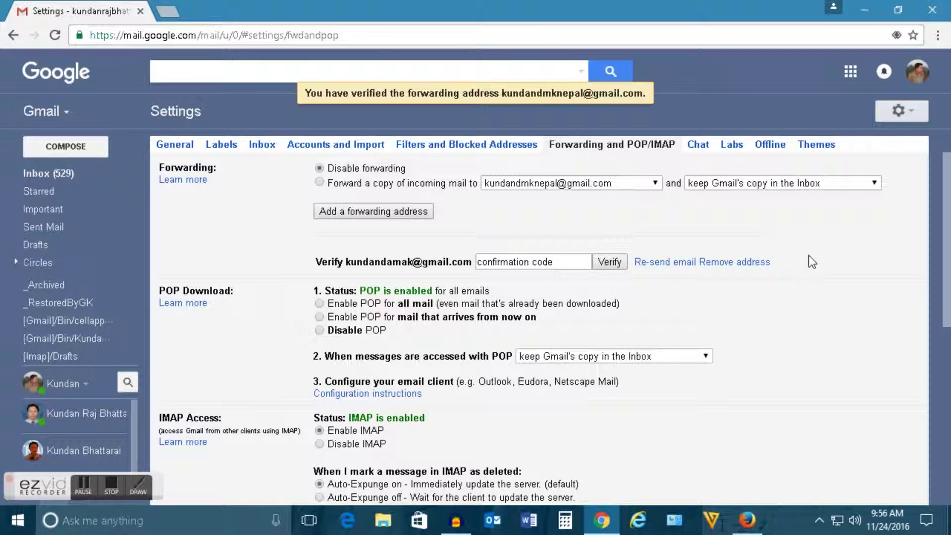